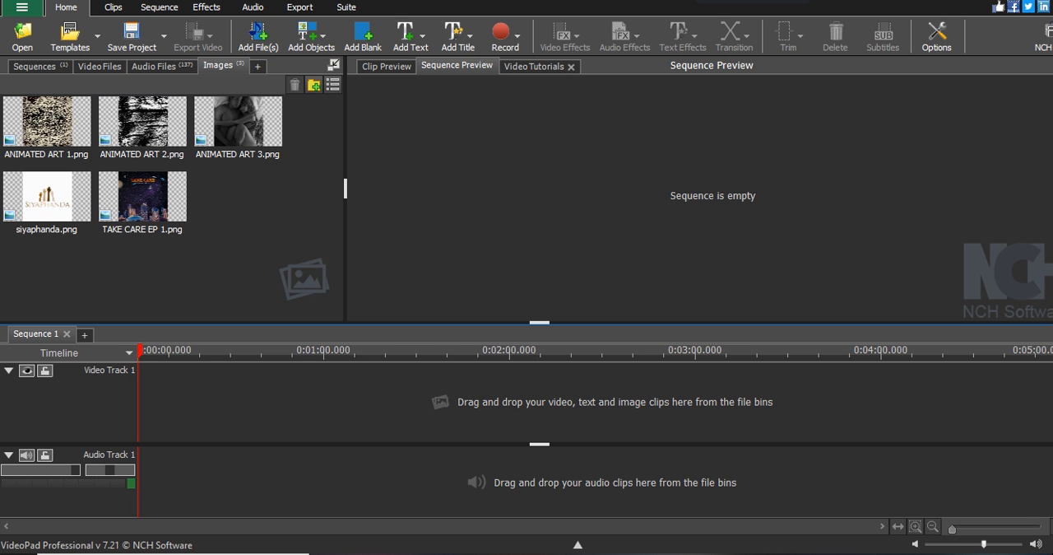
Place the ANIMATED ART 1.png image at the start of Video Track 1
{"action": "left_click", "coordinate": [61, 117]}
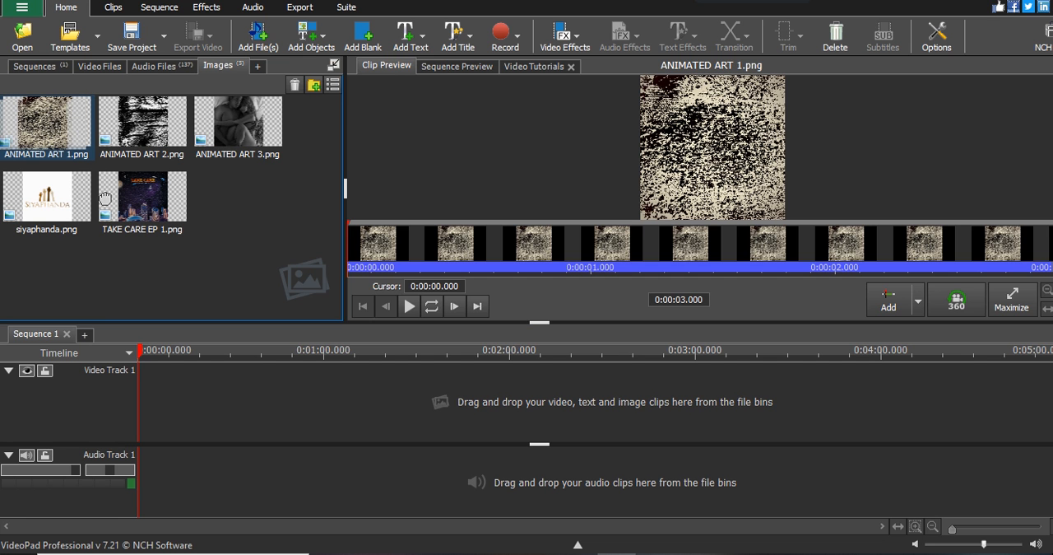
{"action": "left_click_drag", "start_coordinate": [105, 198], "coordinate": [194, 402]}
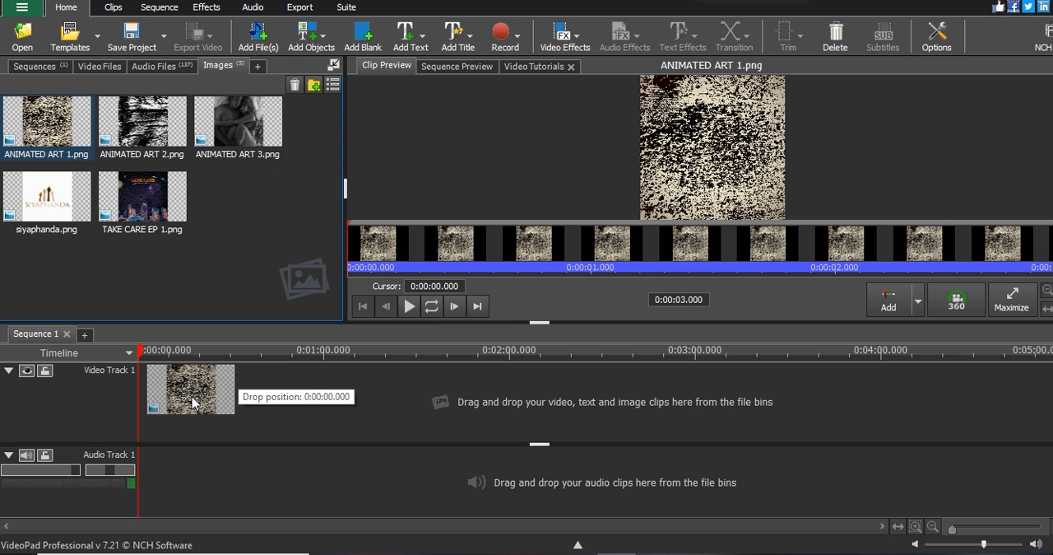
{"action": "left_click_drag", "start_coordinate": [194, 402], "coordinate": [195, 402]}
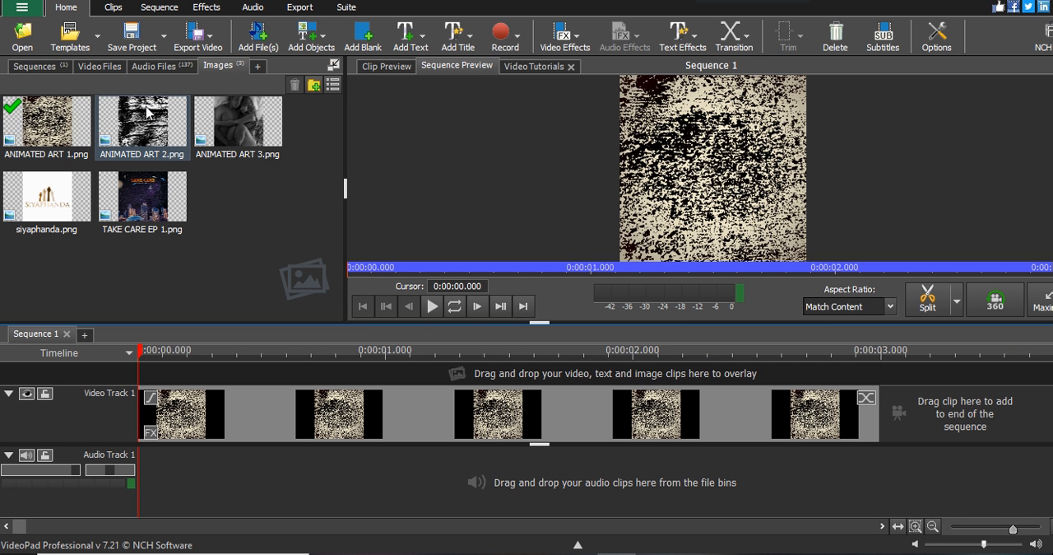
Overlay ANIMATED ART 2.png and ANIMATED ART 3.png on Video Tracks 2 and 3, both starting at the beginning of the sequence
{"action": "left_click_drag", "start_coordinate": [148, 113], "coordinate": [190, 374]}
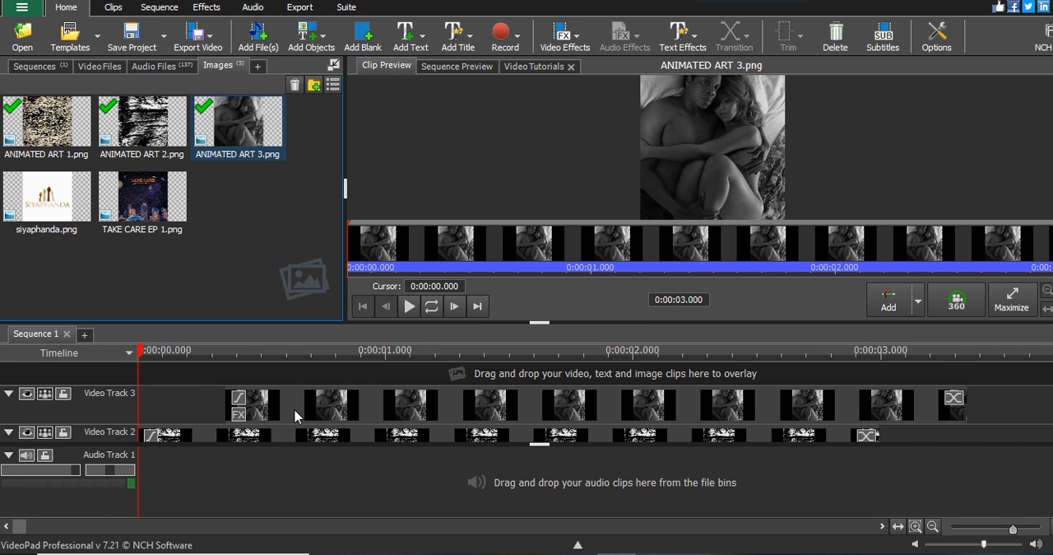
{"action": "left_click_drag", "start_coordinate": [283, 412], "coordinate": [196, 411]}
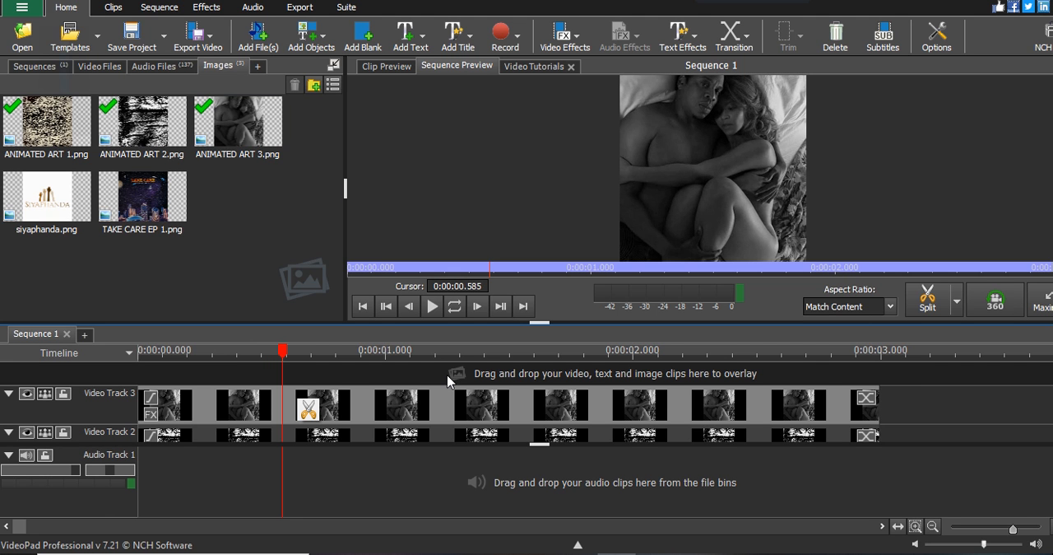
{"action": "key", "text": "XF86MonBrightnessUp"}
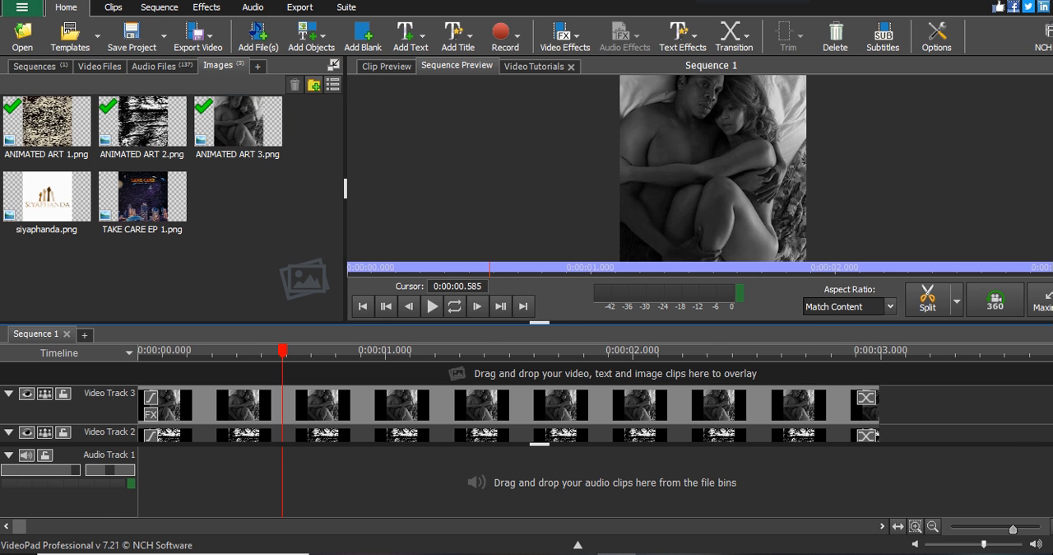
Switch to PhotoPad, examine the three artwork images and the combined cover design, and return to VideoPad
{"action": "left_click", "coordinate": [577, 554]}
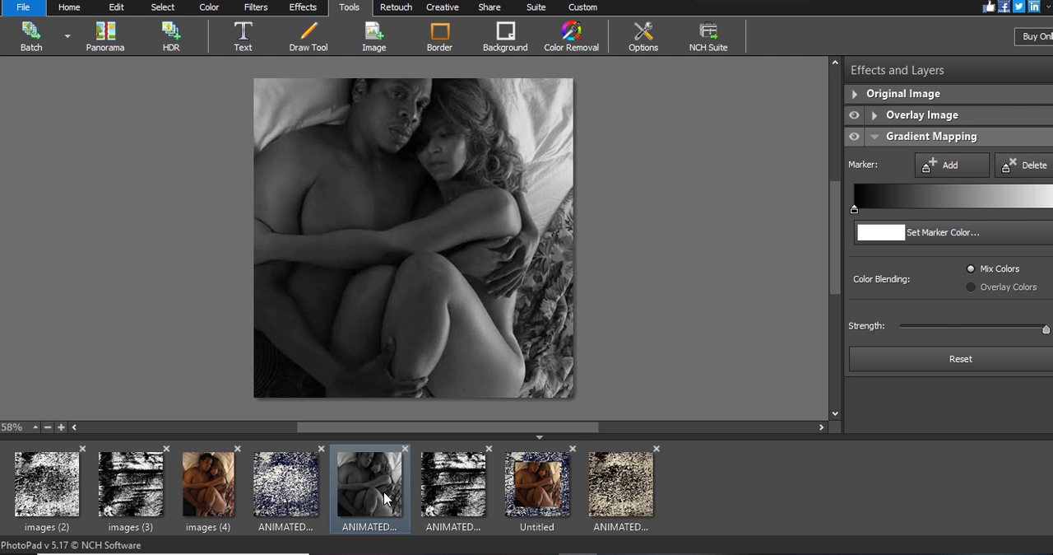
{"action": "left_click", "coordinate": [453, 485]}
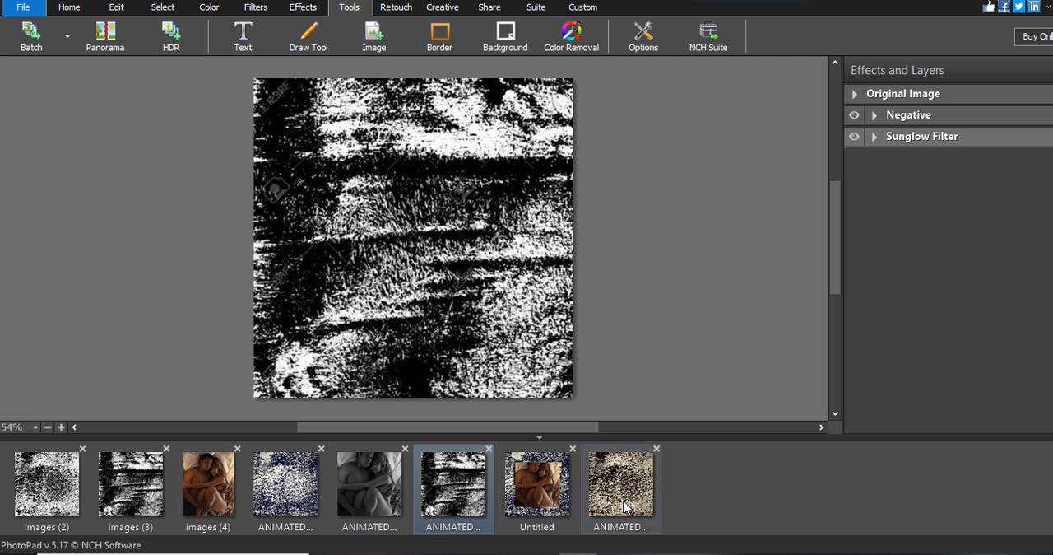
{"action": "left_click", "coordinate": [623, 487]}
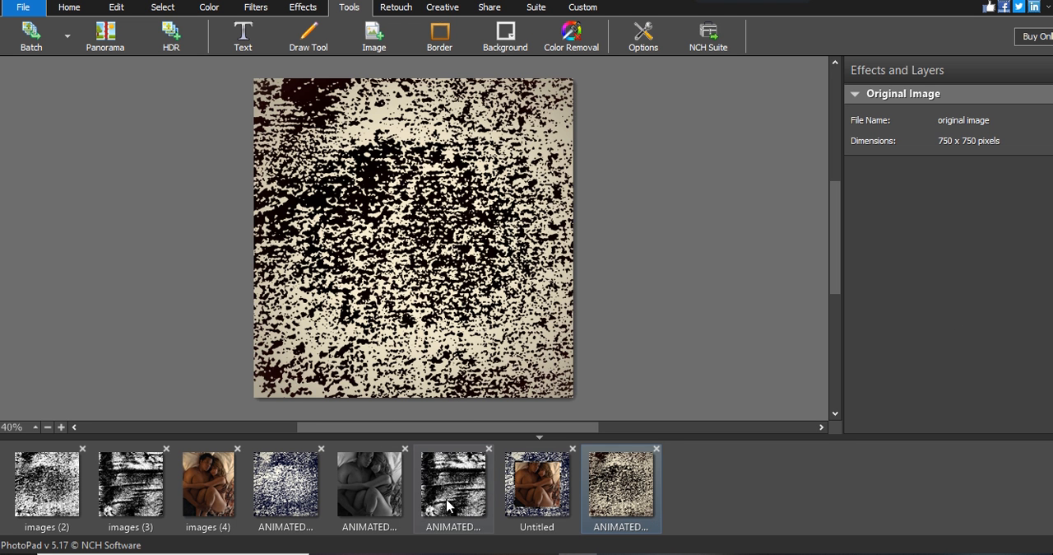
{"action": "left_click", "coordinate": [460, 498]}
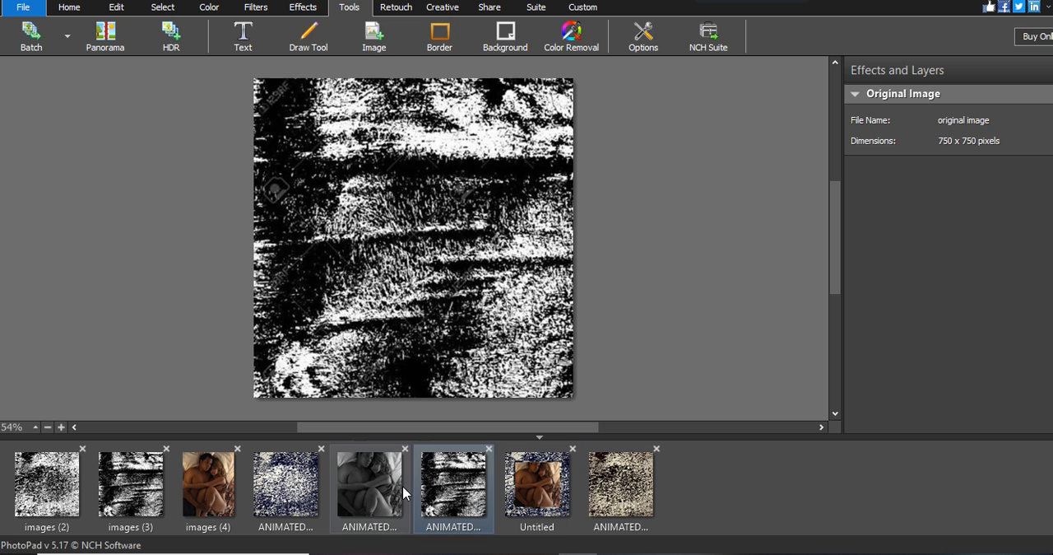
{"action": "left_click", "coordinate": [402, 486]}
{"action": "left_click", "coordinate": [512, 482]}
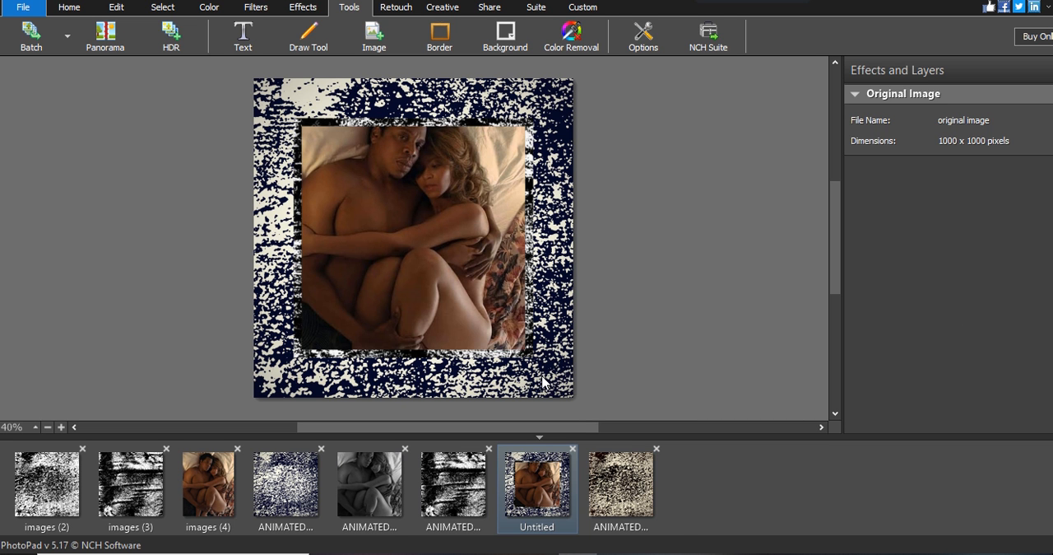
{"action": "left_click", "coordinate": [603, 552]}
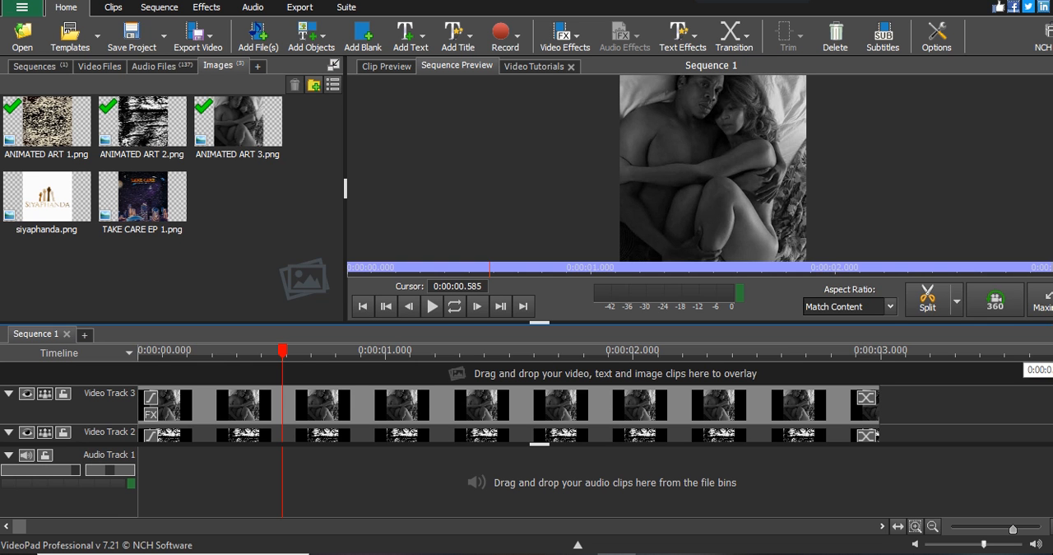
Add a Scale effect to the ANIMATED ART 2 clip on Video Track 2 and shrink it to leave a border around it
{"action": "scroll", "coordinate": [527, 401], "scroll_direction": "down", "scroll_amount": 1}
{"action": "scroll", "coordinate": [253, 491], "scroll_direction": "down", "scroll_amount": 1}
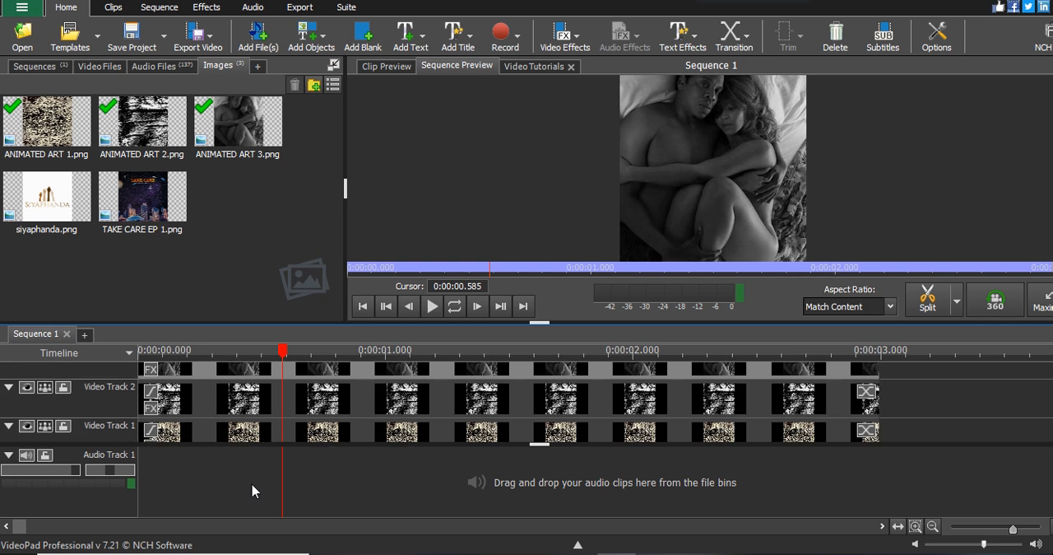
{"action": "right_click", "coordinate": [192, 404]}
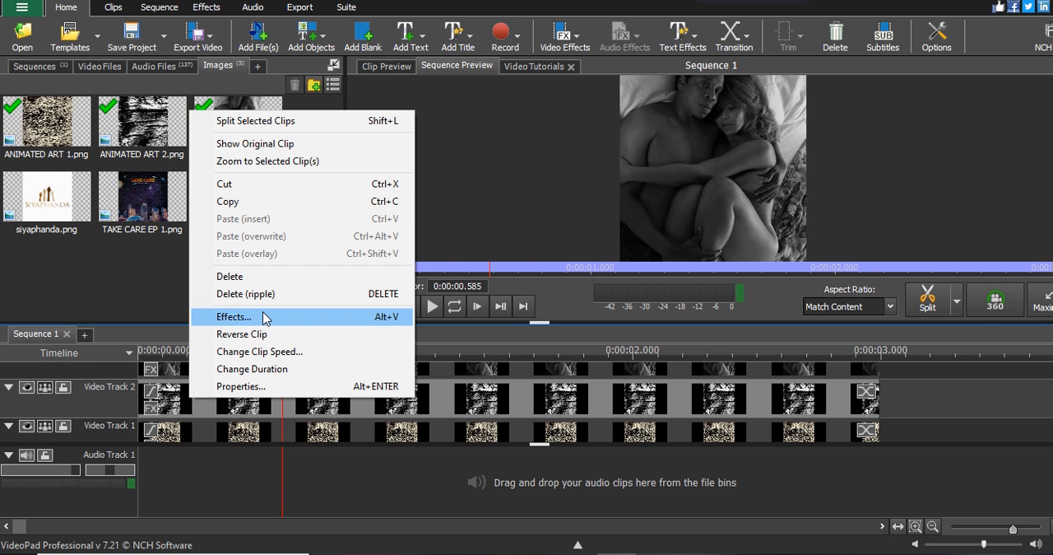
{"action": "left_click", "coordinate": [233, 317]}
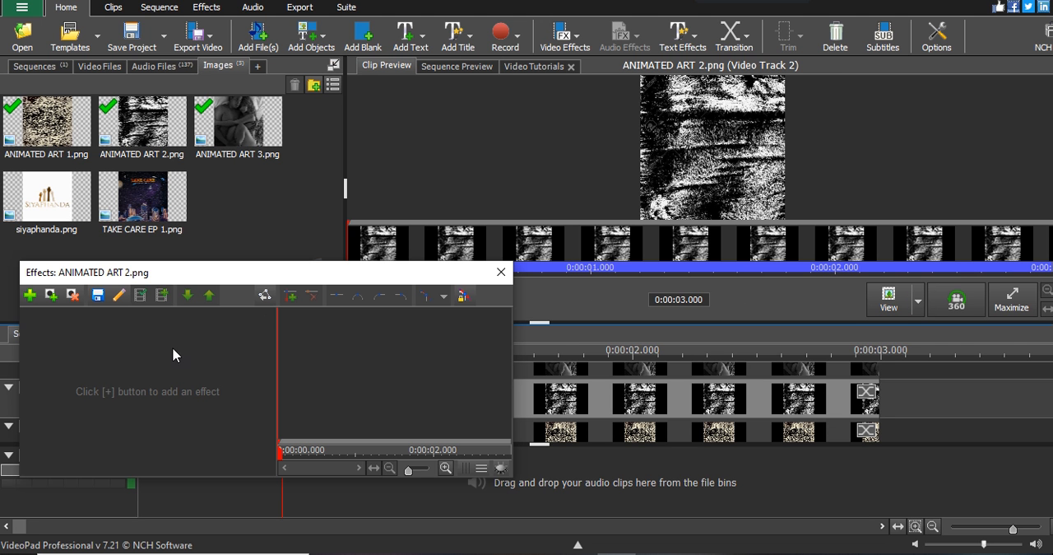
{"action": "left_click", "coordinate": [28, 294]}
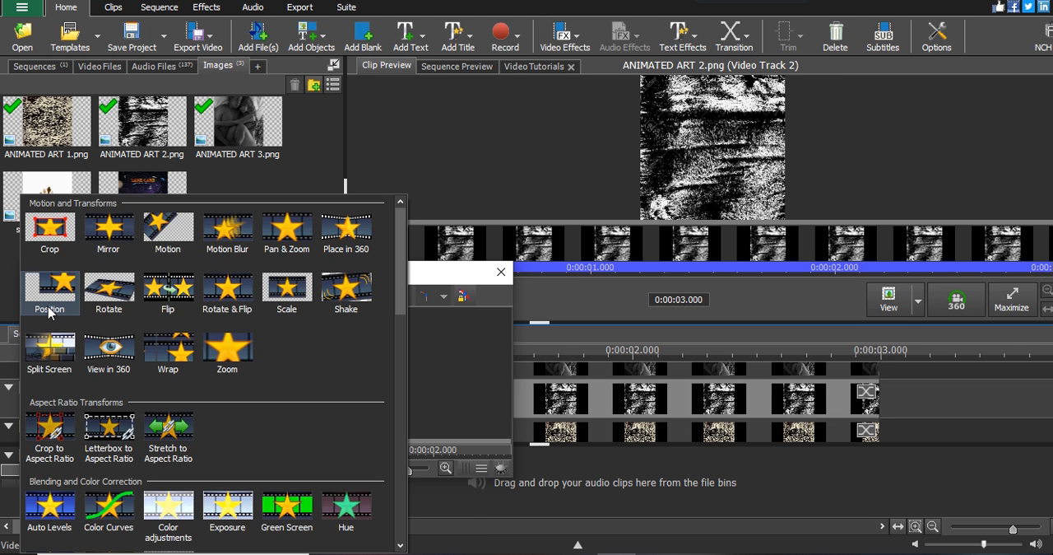
{"action": "left_click", "coordinate": [288, 302]}
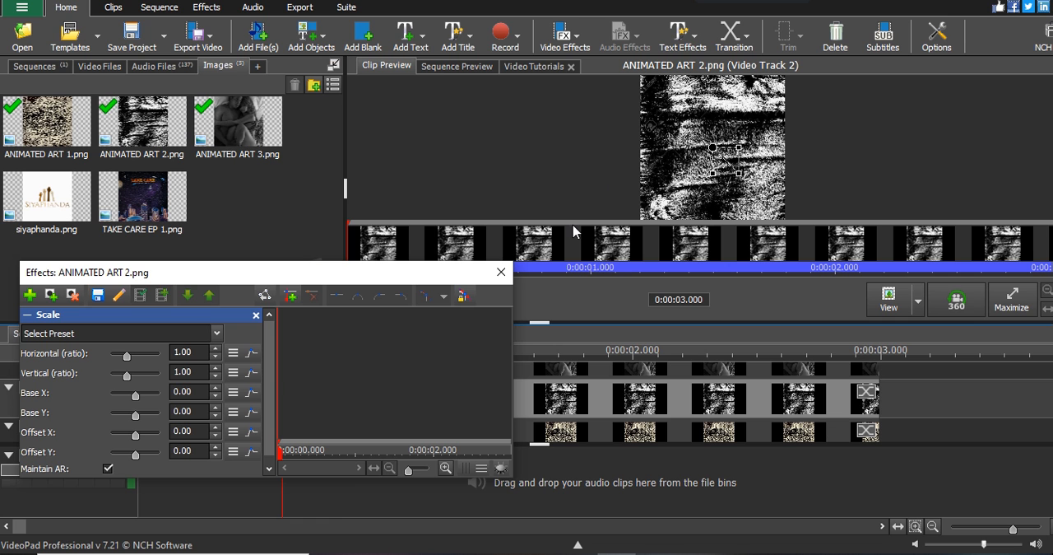
{"action": "left_click", "coordinate": [717, 174]}
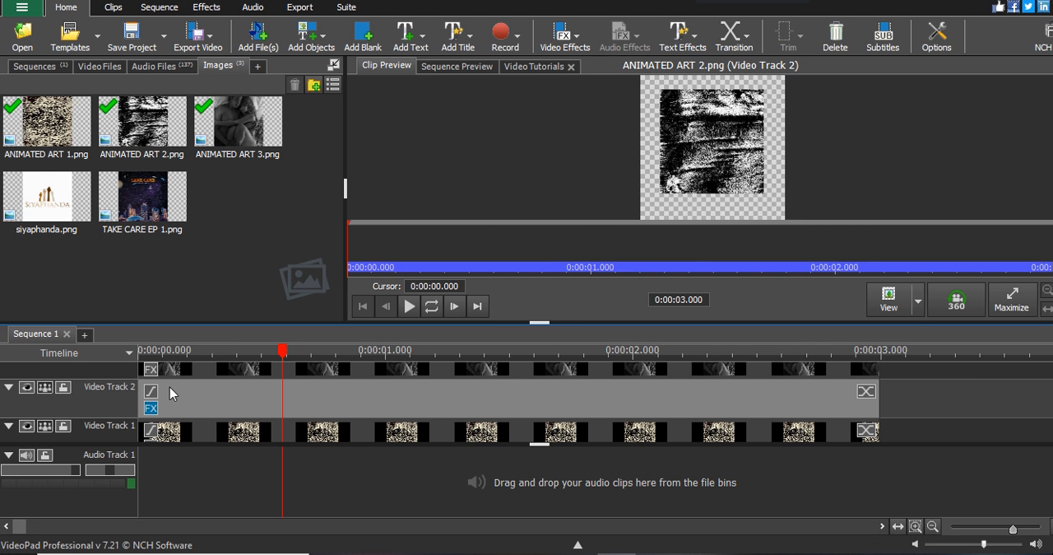
Add a Scale effect to the ANIMATED ART 3 clip on Video Track 3 and shrink it to fit inside the ANIMATED ART 2 image
{"action": "left_click", "coordinate": [153, 360]}
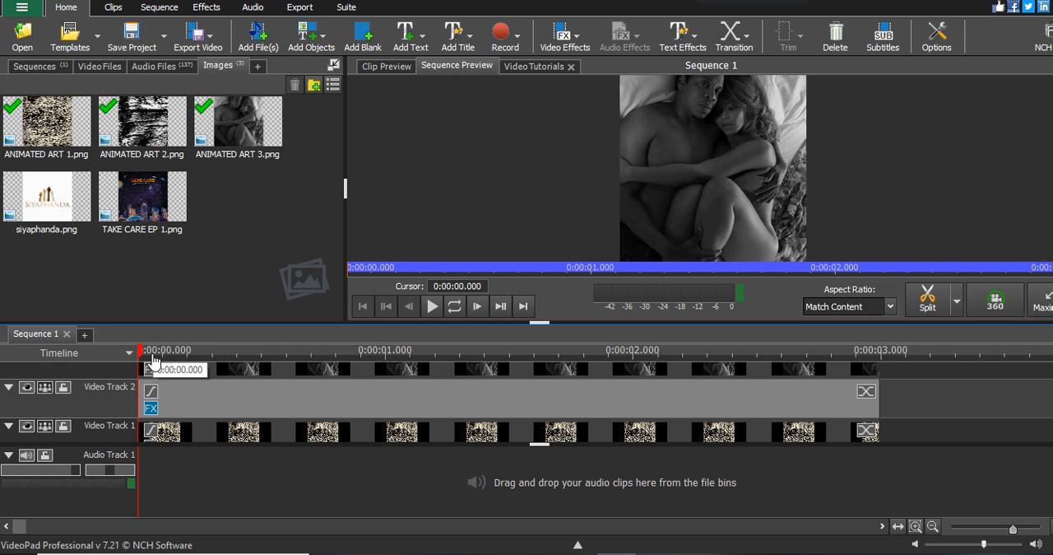
{"action": "left_click_drag", "start_coordinate": [1049, 408], "coordinate": [1047, 392]}
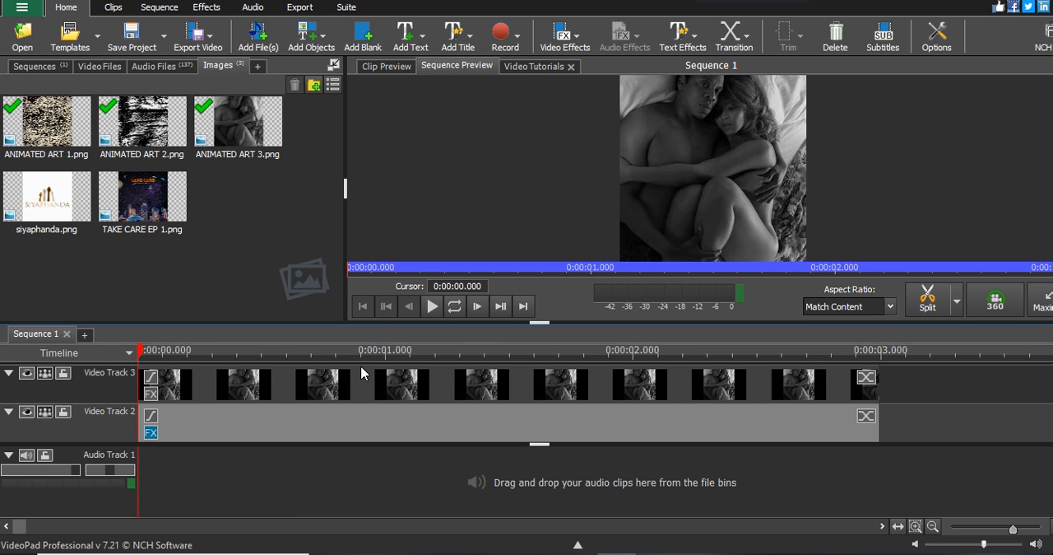
{"action": "right_click", "coordinate": [300, 381]}
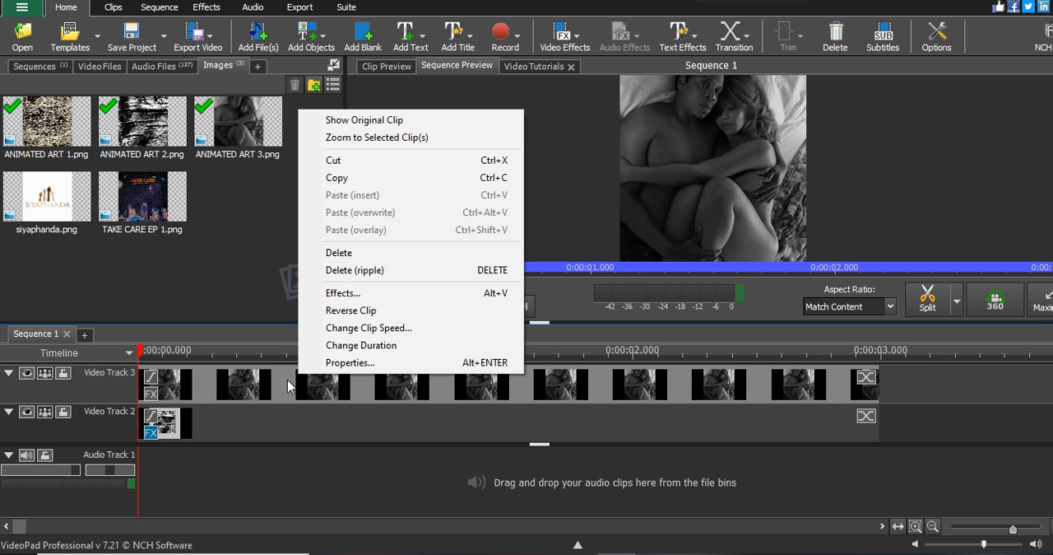
{"action": "left_click", "coordinate": [343, 295]}
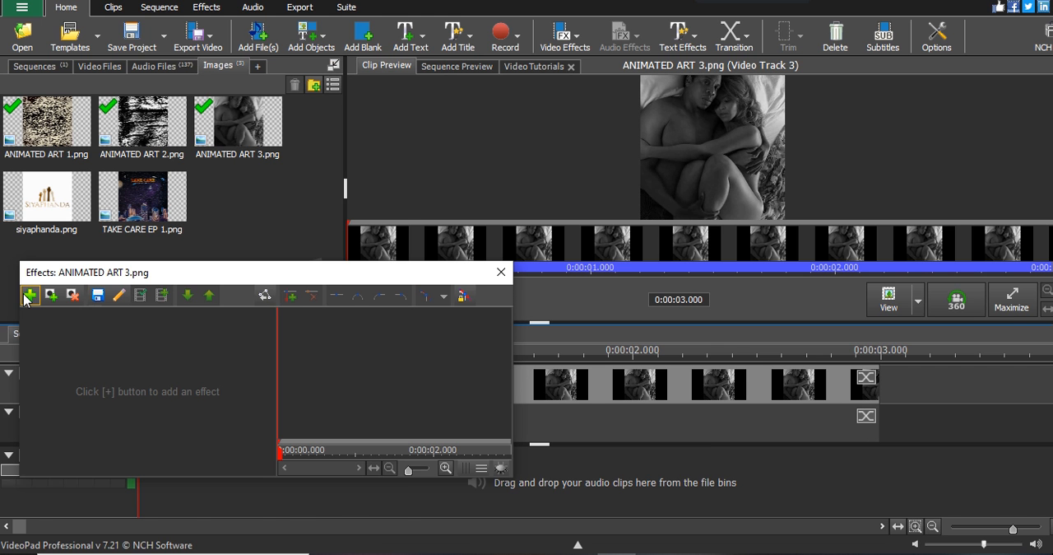
{"action": "left_click", "coordinate": [29, 295]}
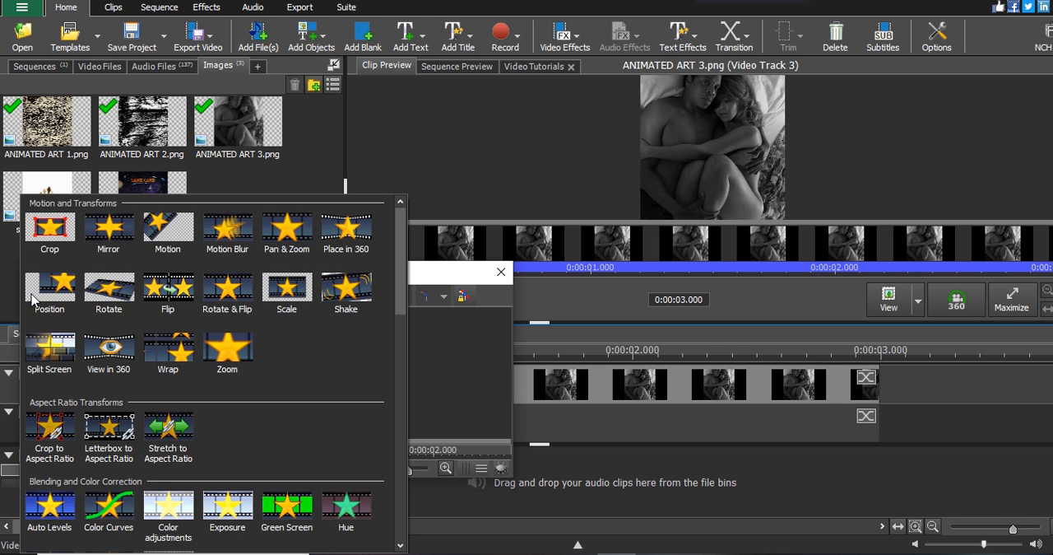
{"action": "left_click", "coordinate": [292, 291]}
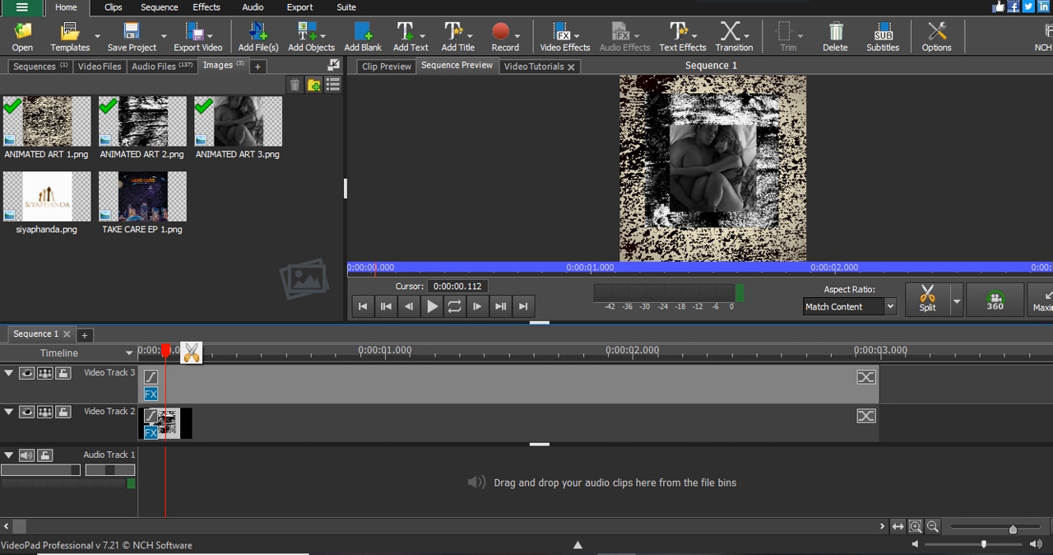
Shorten the ANIMATED ART 2 clip on Video Track 2 to about two seconds
{"action": "scroll", "coordinate": [527, 403], "scroll_direction": "up", "scroll_amount": 1}
{"action": "scroll", "coordinate": [527, 403], "scroll_direction": "down", "scroll_amount": 1}
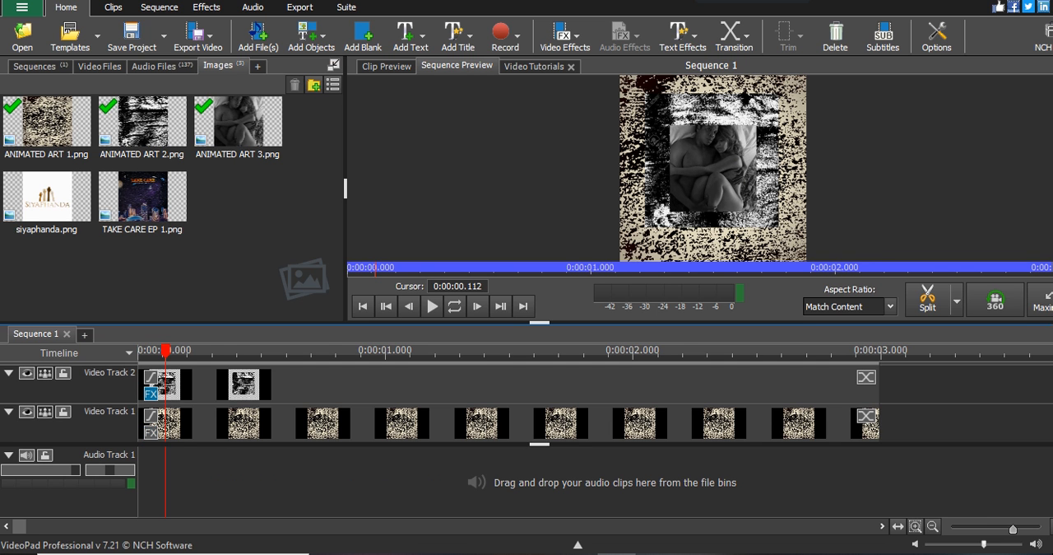
{"action": "left_click", "coordinate": [387, 354]}
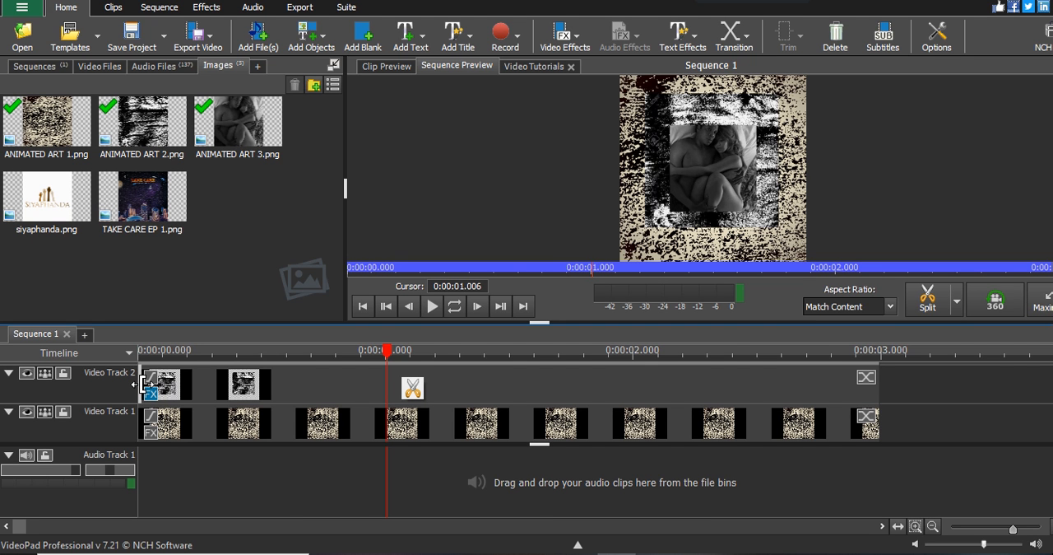
{"action": "left_click_drag", "start_coordinate": [141, 383], "coordinate": [625, 394]}
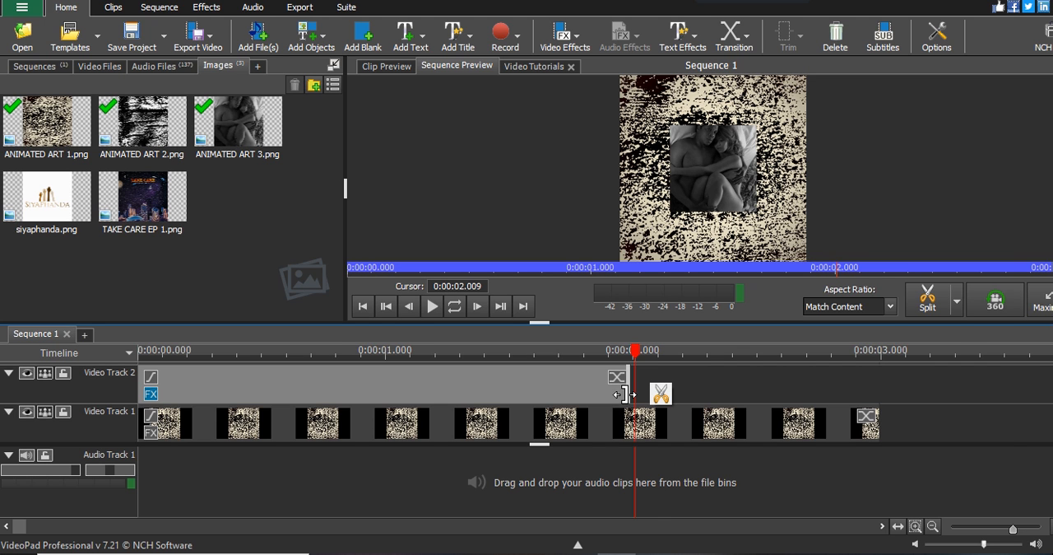
{"action": "left_click_drag", "start_coordinate": [659, 390], "coordinate": [850, 388]}
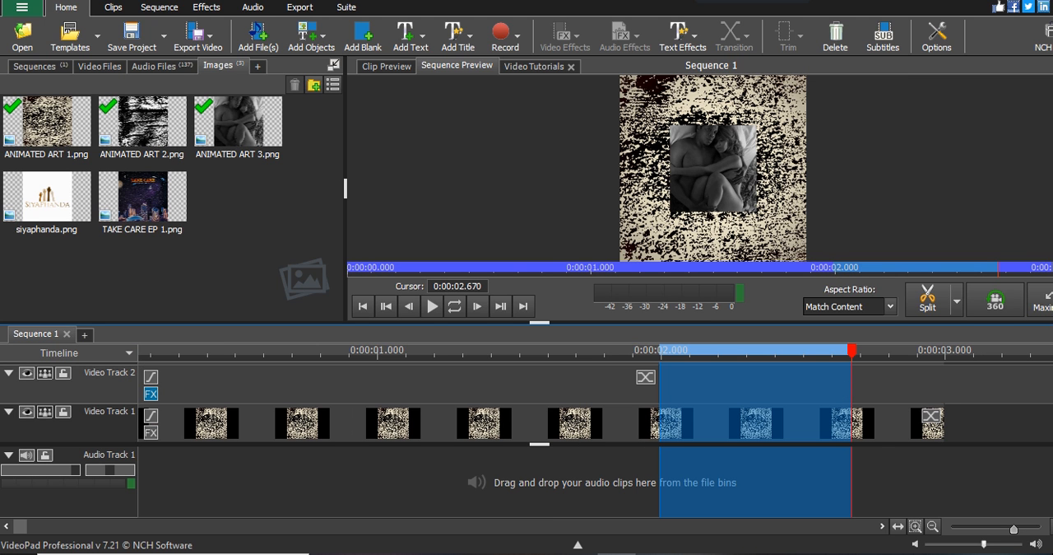
{"action": "scroll", "coordinate": [526, 402], "scroll_direction": "up", "scroll_amount": 1}
{"action": "scroll", "coordinate": [527, 402], "scroll_direction": "up", "scroll_amount": 2}
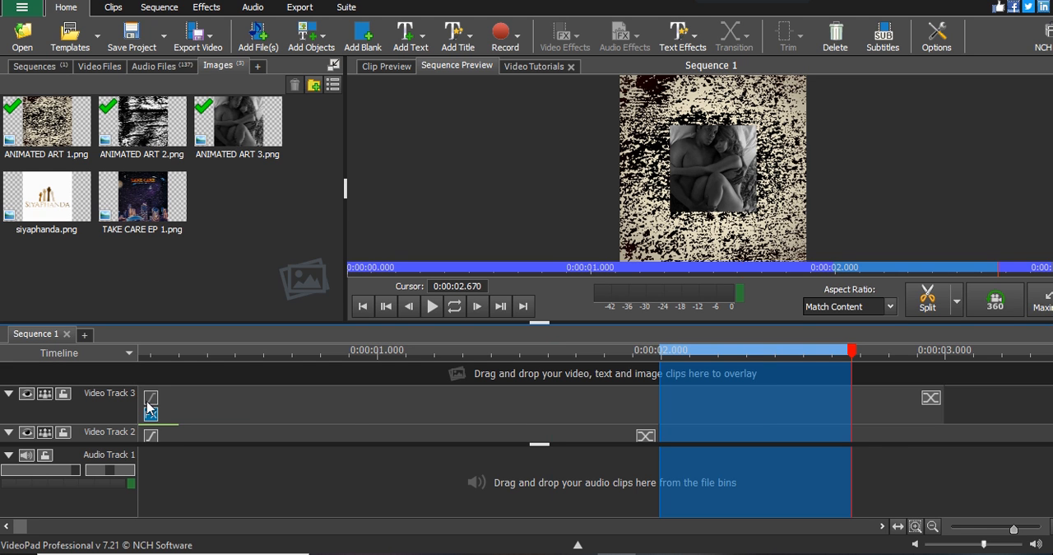
{"action": "right_click", "coordinate": [532, 353]}
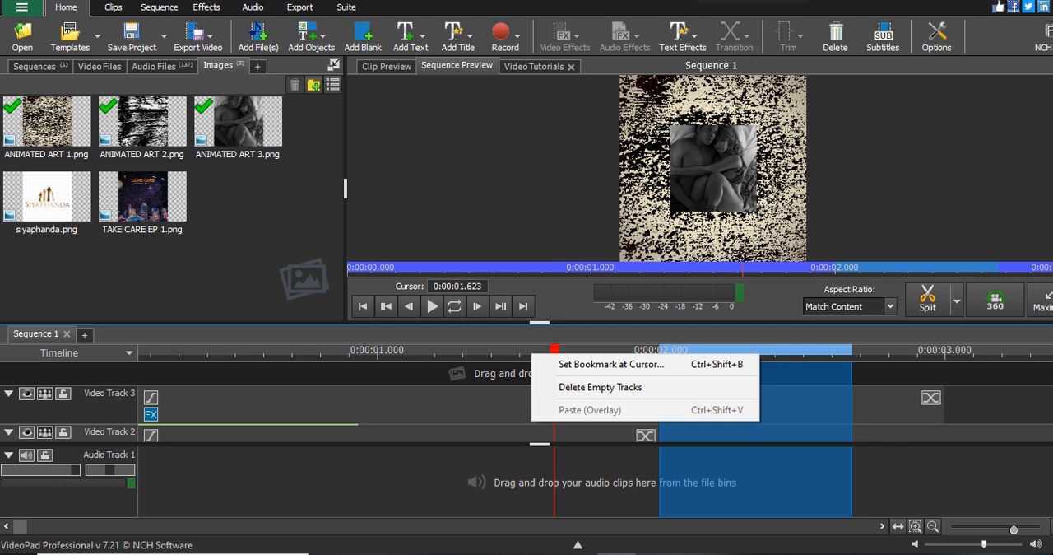
{"action": "left_click", "coordinate": [167, 132]}
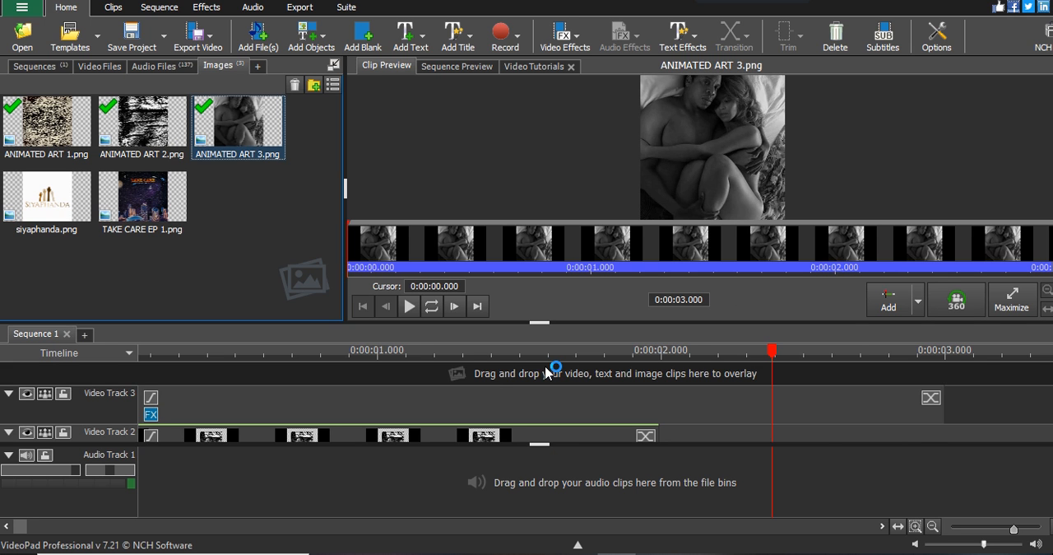
Move the ANIMATED ART 2 clip on Video Track 2 so that it starts at about 2 seconds
{"action": "scroll", "coordinate": [547, 373], "scroll_direction": "down", "scroll_amount": 2}
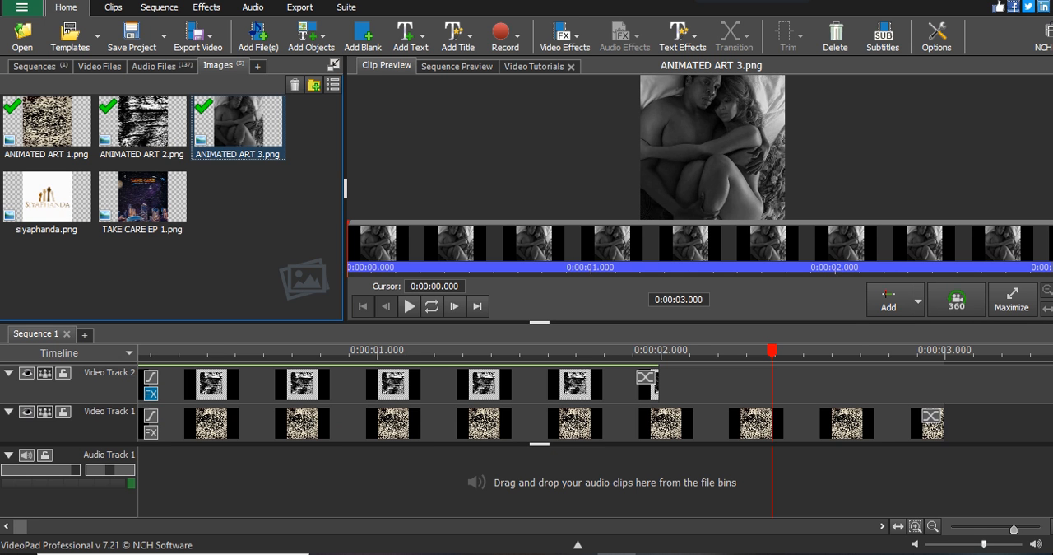
{"action": "scroll", "coordinate": [311, 419], "scroll_direction": "up", "scroll_amount": 1}
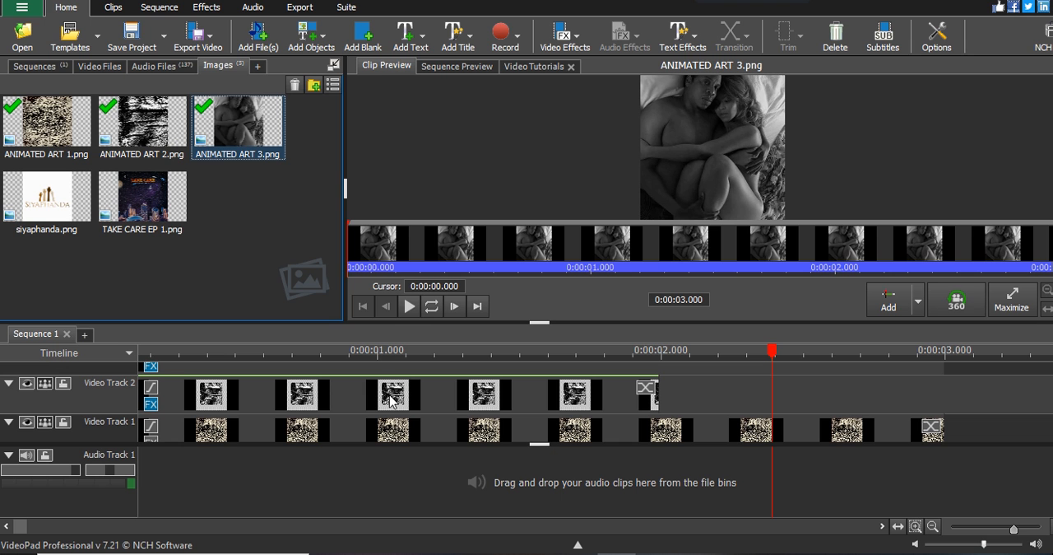
{"action": "left_click", "coordinate": [662, 355]}
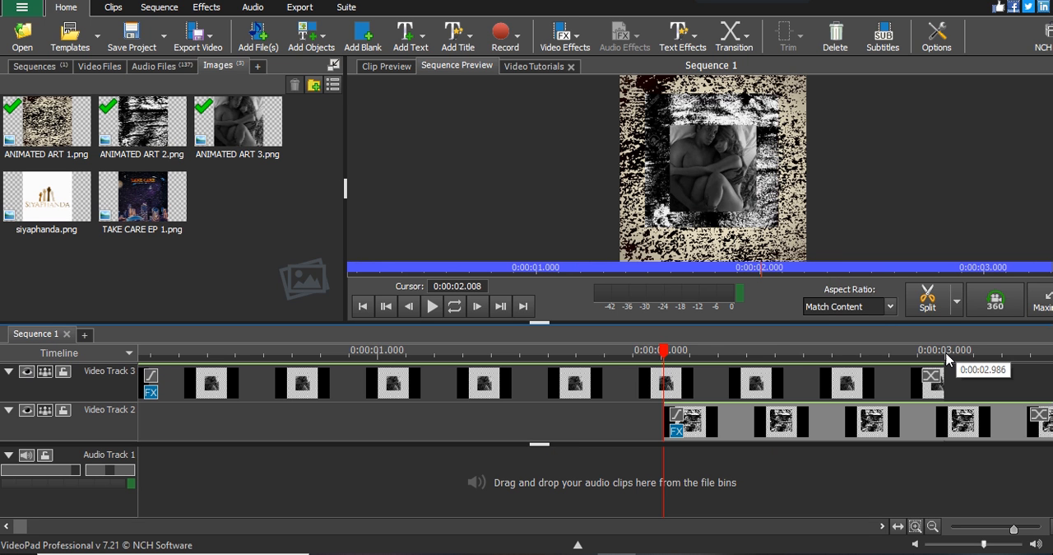
Move the ANIMATED ART 3 clip on Video Track 3 so that it starts at about 3 seconds
{"action": "left_click", "coordinate": [946, 355]}
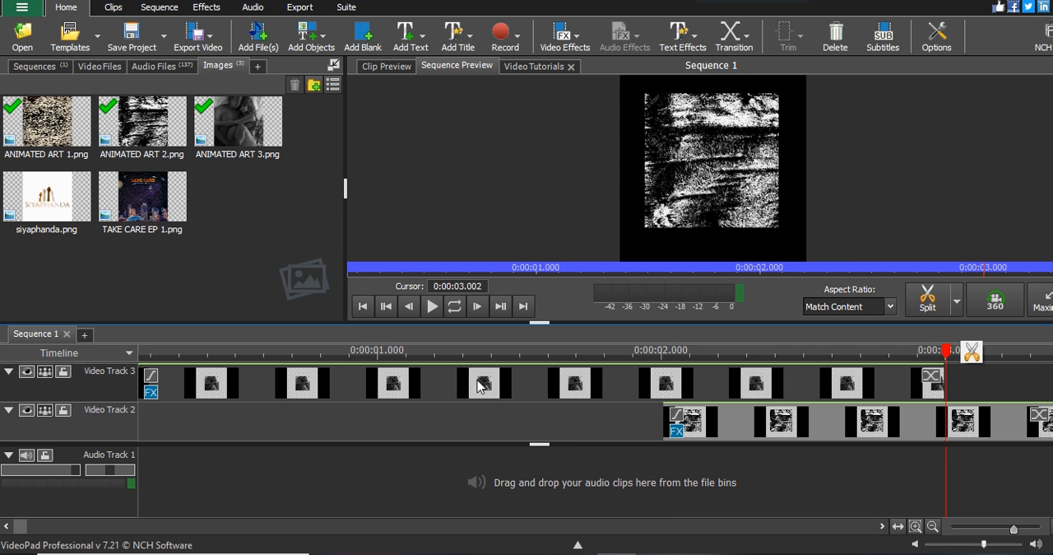
{"action": "left_click_drag", "start_coordinate": [481, 387], "coordinate": [767, 381]}
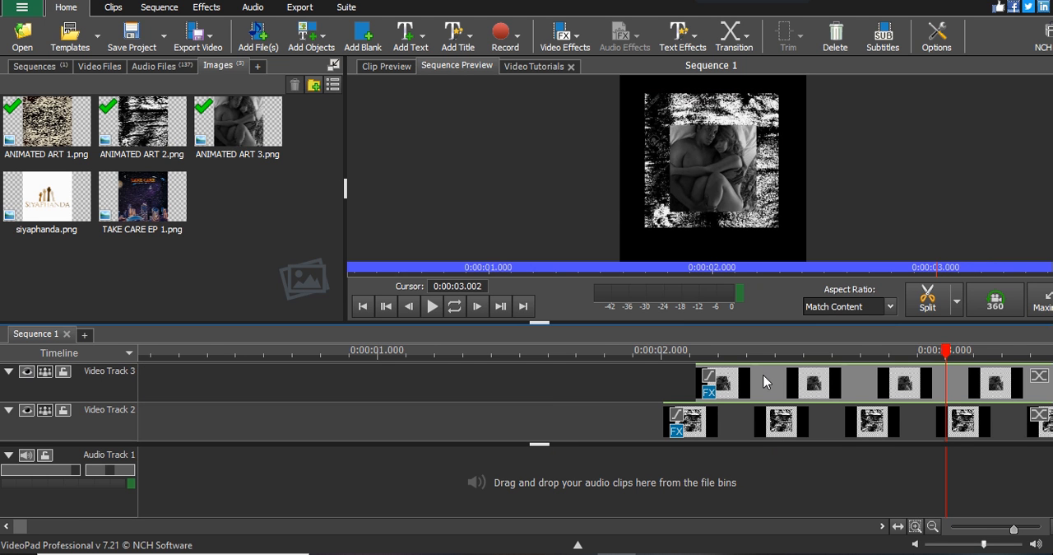
{"action": "left_click_drag", "start_coordinate": [764, 381], "coordinate": [1012, 381]}
Preview the sequence at about 1.75 seconds with the full length of the clips in view
{"action": "left_click", "coordinate": [932, 526]}
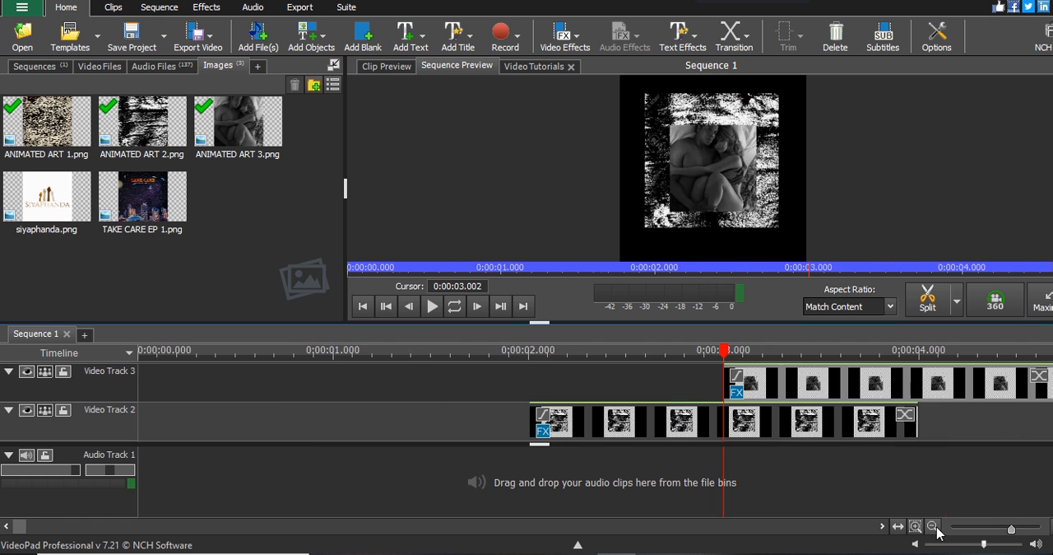
{"action": "left_click", "coordinate": [933, 526]}
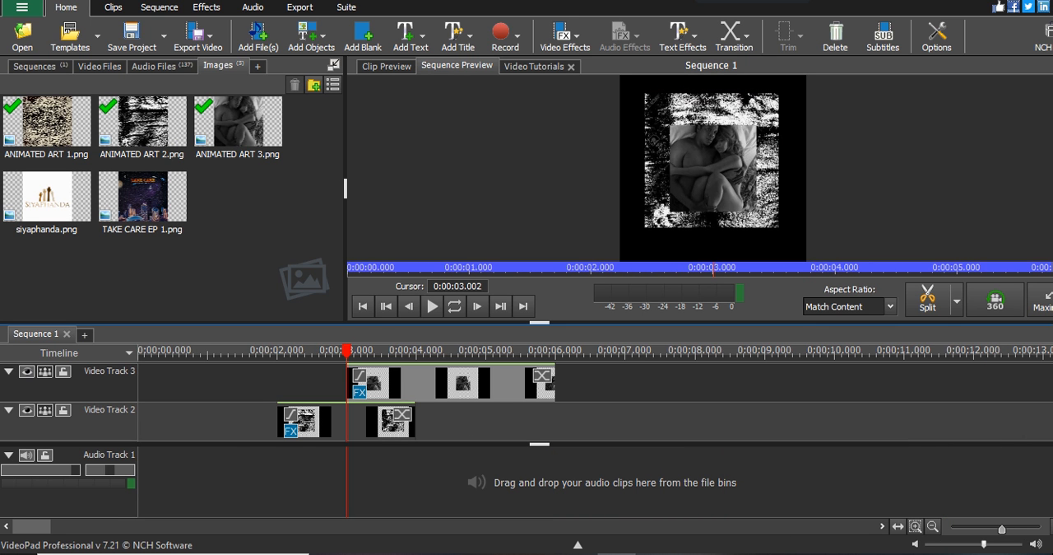
{"action": "scroll", "coordinate": [258, 355], "scroll_direction": "down", "scroll_amount": 1}
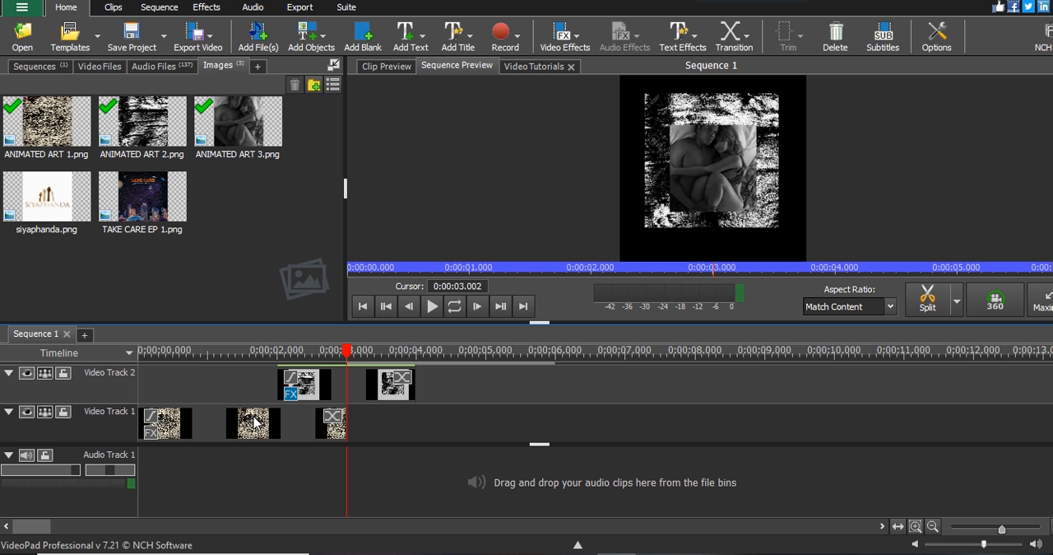
{"action": "left_click", "coordinate": [259, 354]}
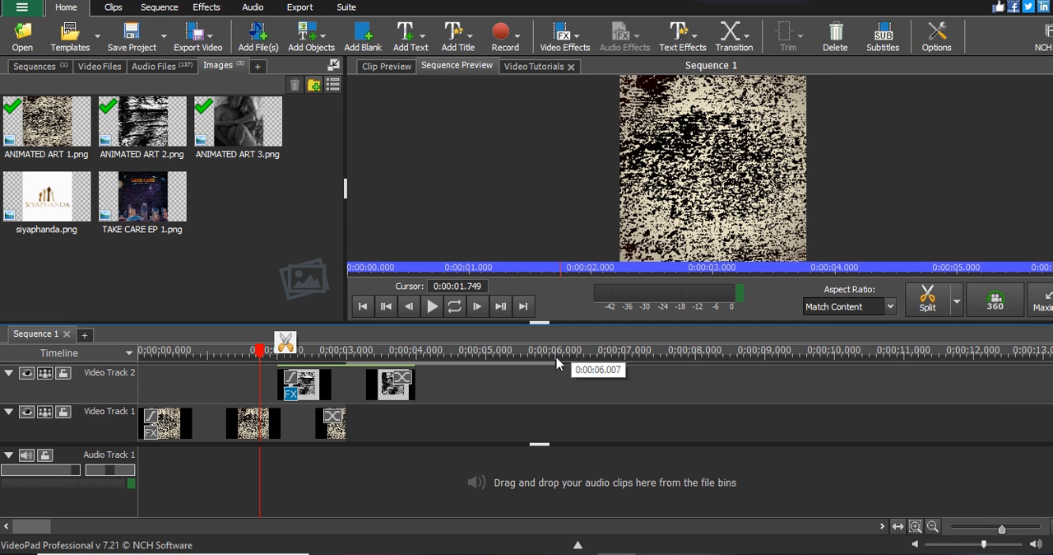